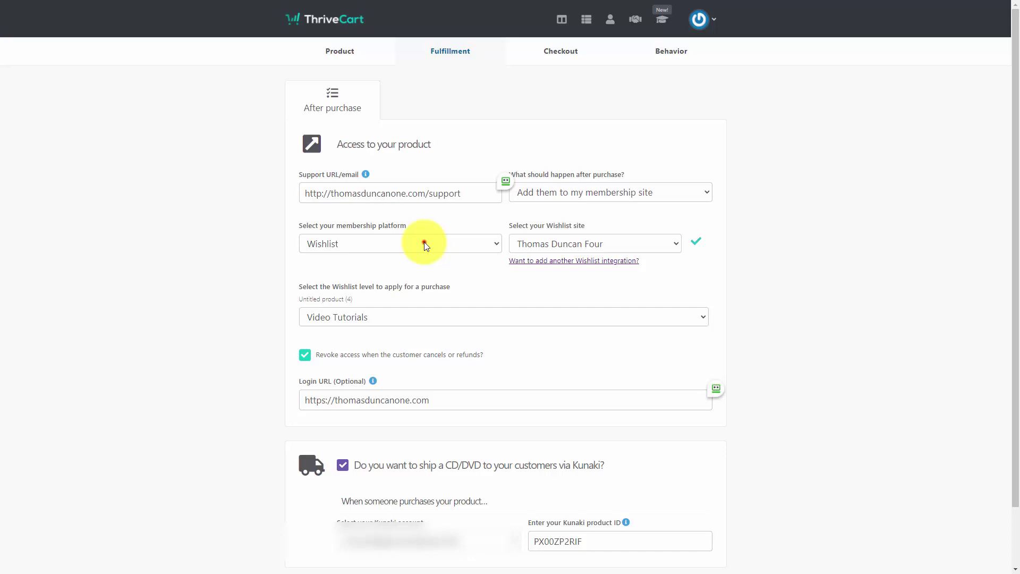
- Set the product's membership platform to ThriveCart Learn and open the Learn courses area
left_click(425, 245)
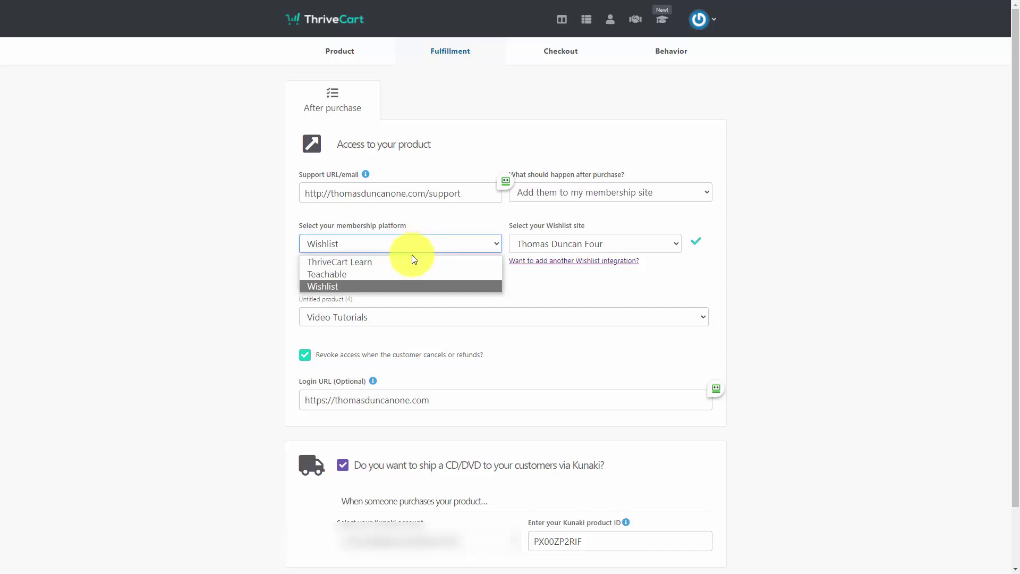
left_click(412, 259)
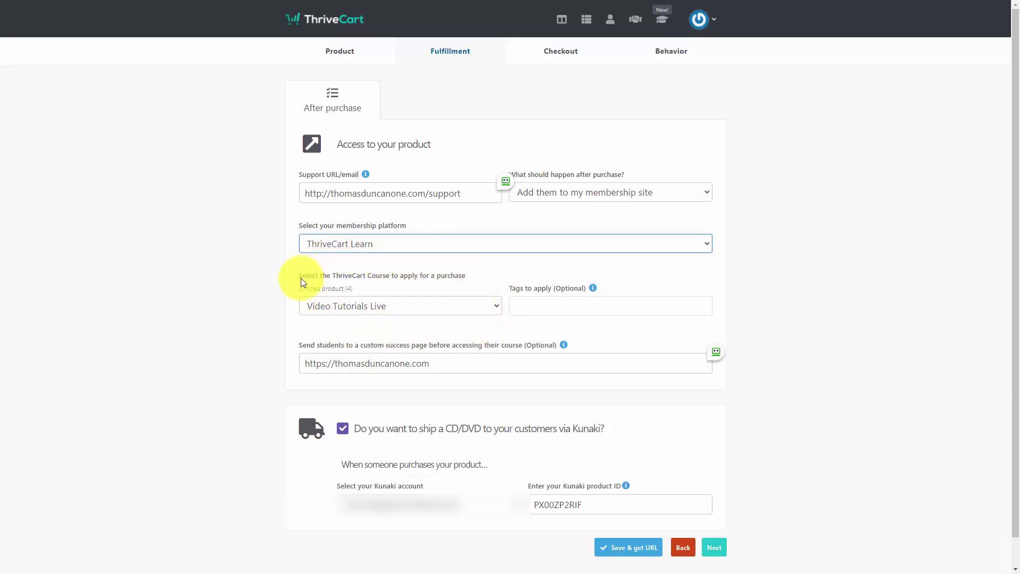
left_click(662, 19)
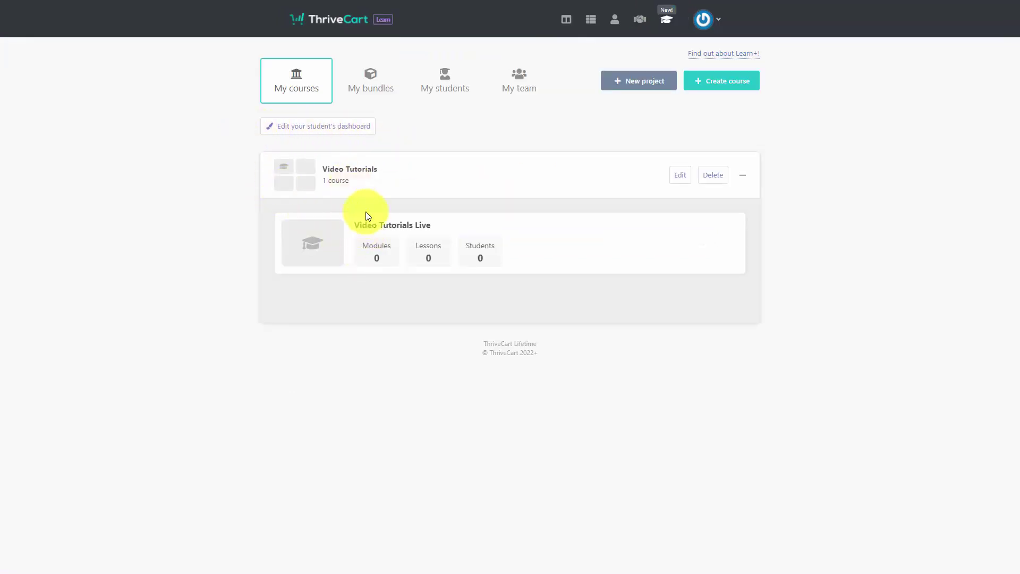
- Create a new project named "Video Tutorials Live"
mouse_move(371, 219)
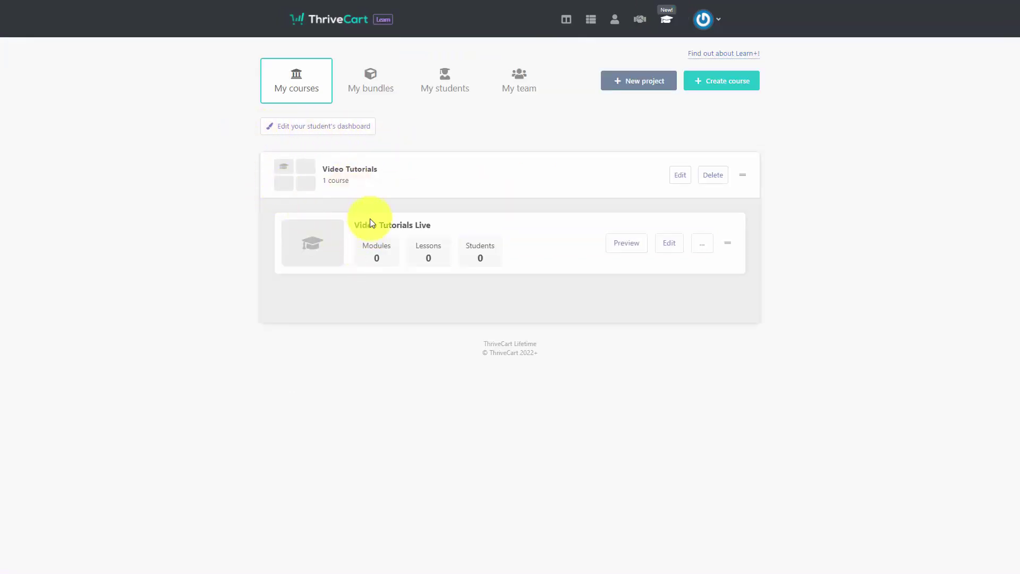
left_click(634, 85)
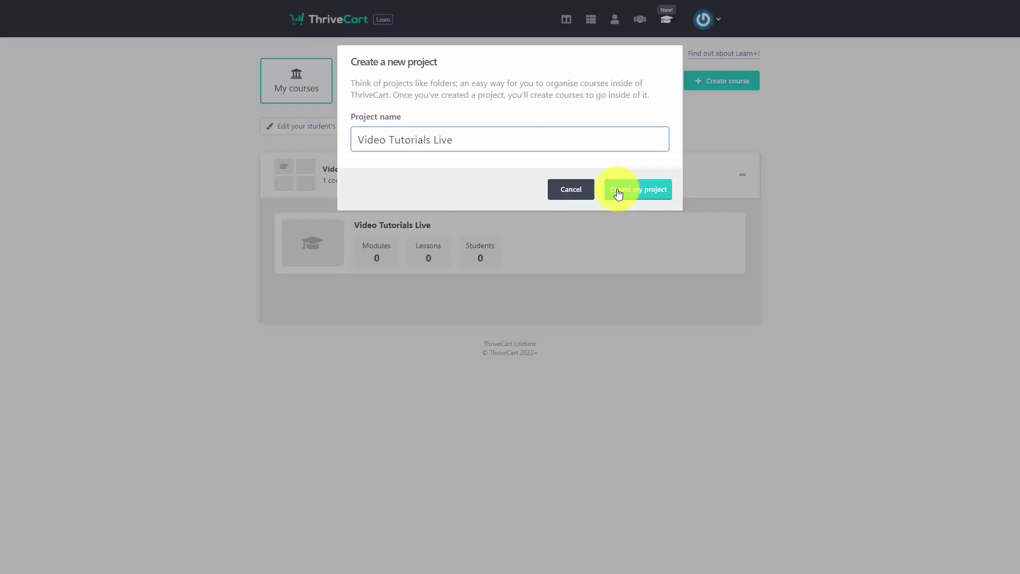
left_click(615, 190)
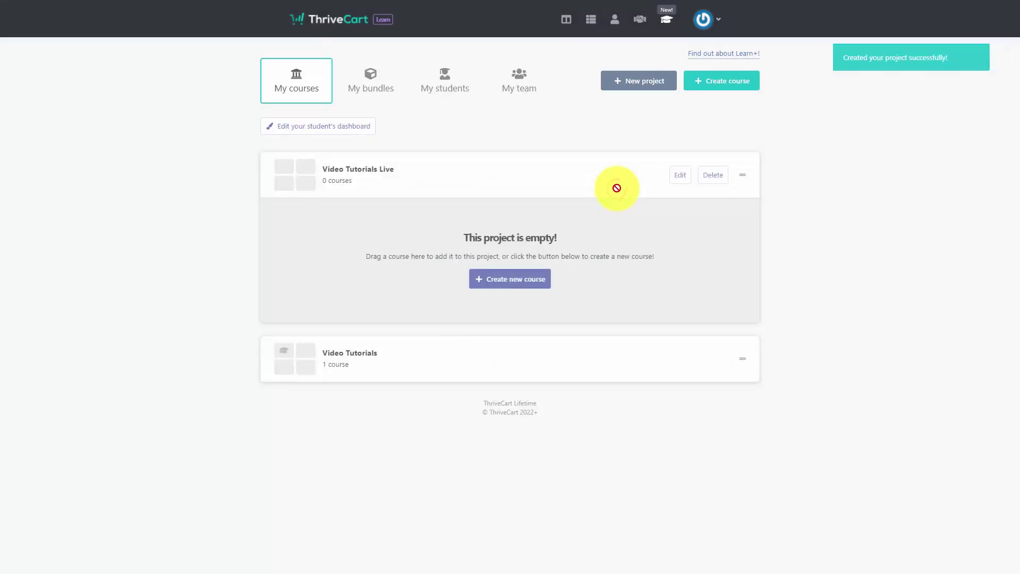
- Start the course "Video Tutorials Live Number One" in the new project and add the author's name, course logo and profile image
left_click(493, 280)
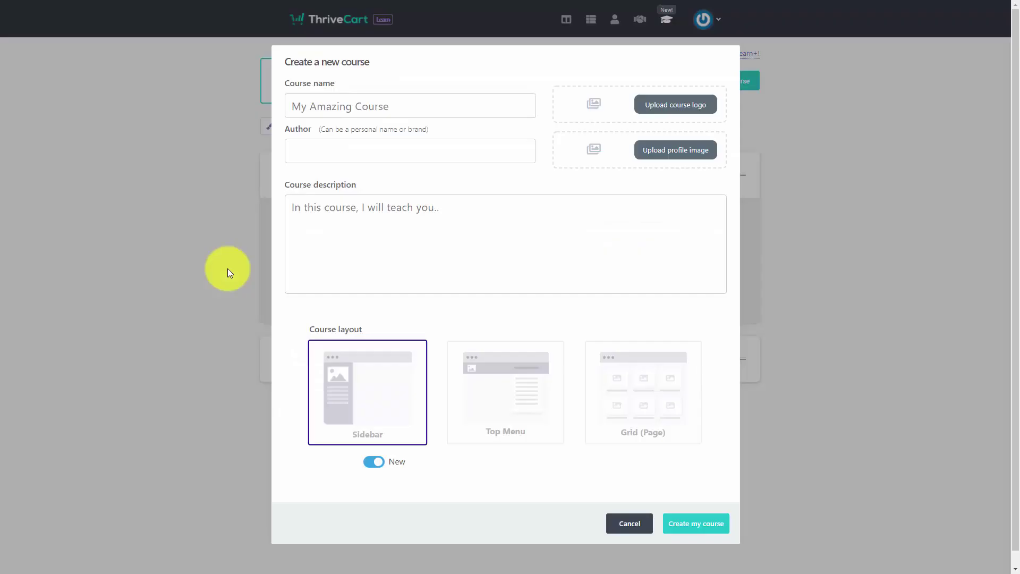
left_click(351, 106)
type("Video Tutorials Live Number One")
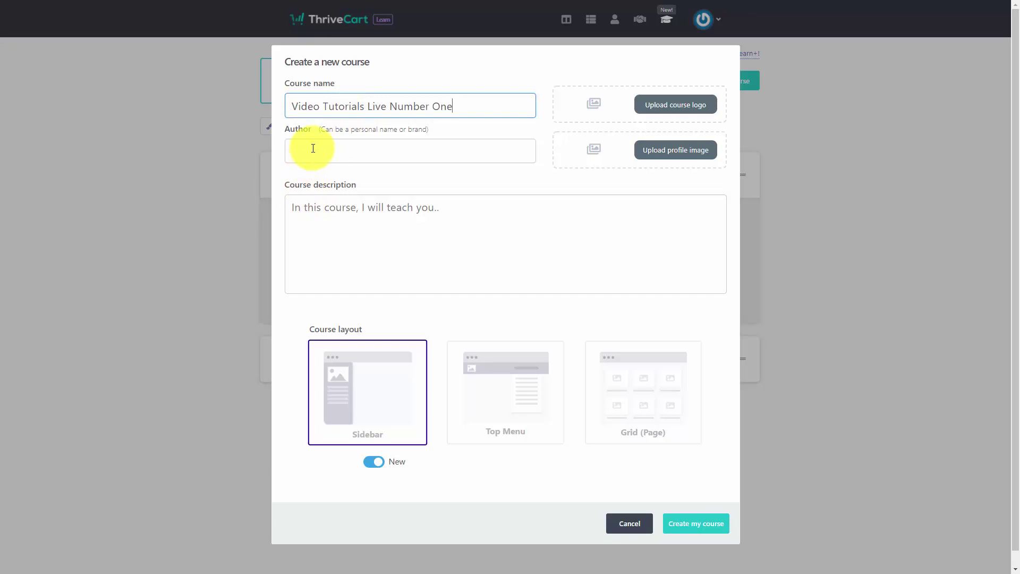
left_click(313, 148)
type("Thomas Duncan")
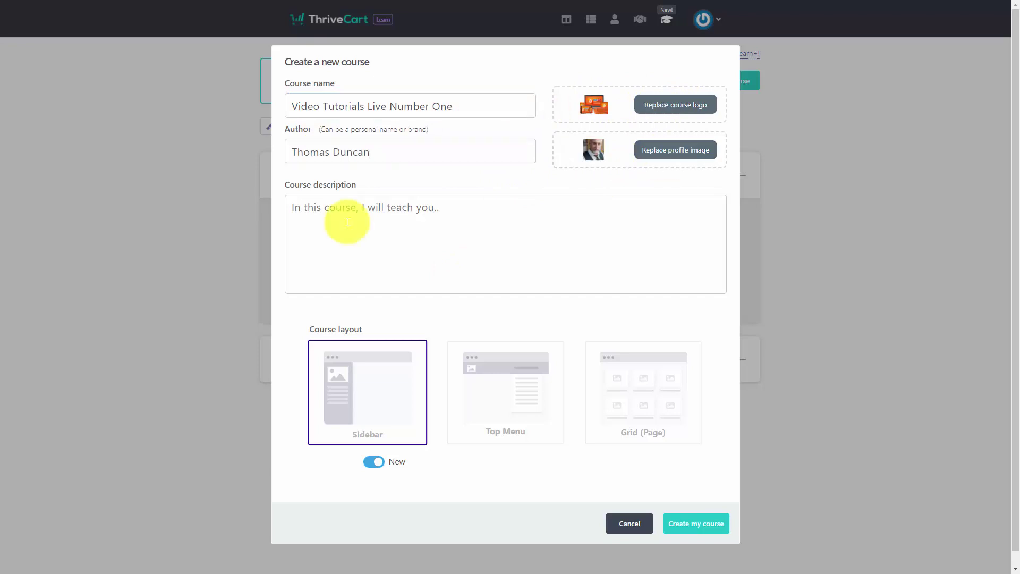
- Enter the course description "In this course we will present the Video Tutorials Live Masterclass."
left_click(346, 221)
type("In this course we will present the Video Tutorials Live Masterclass.")
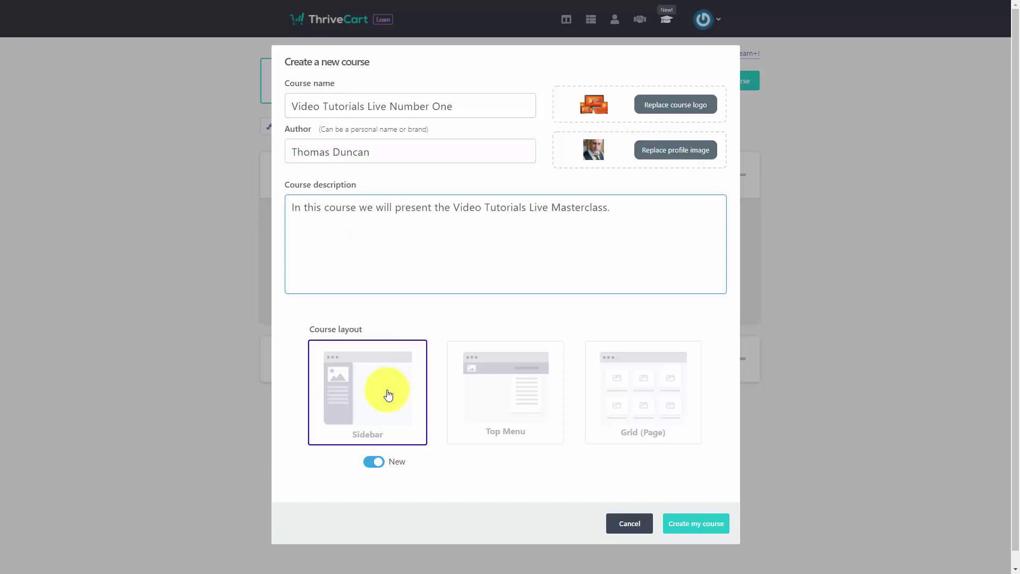
- Try the Legacy version of the Sidebar course layout, then the Top Menu and Grid (Page) layouts
left_click(358, 389)
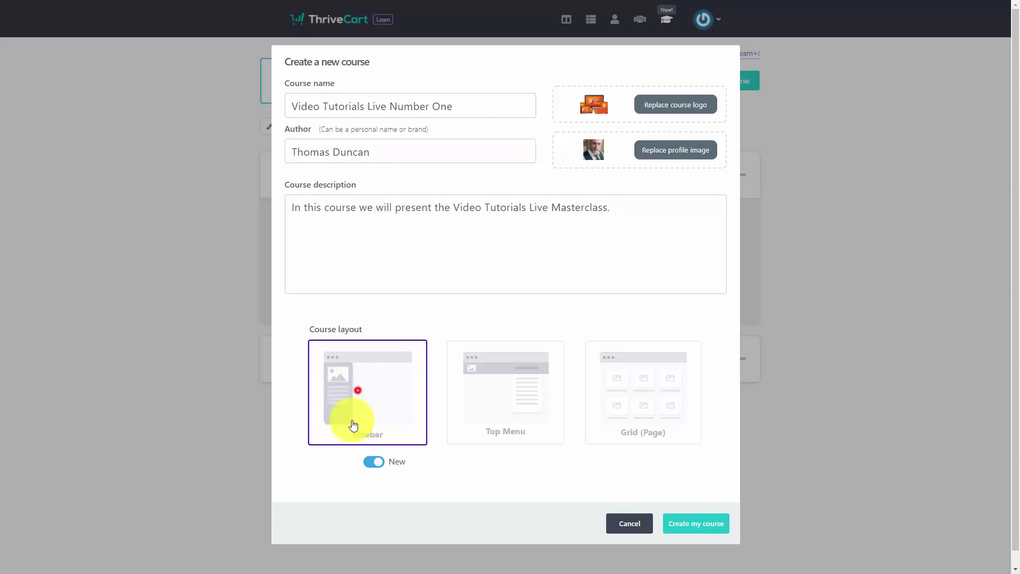
left_click(372, 462)
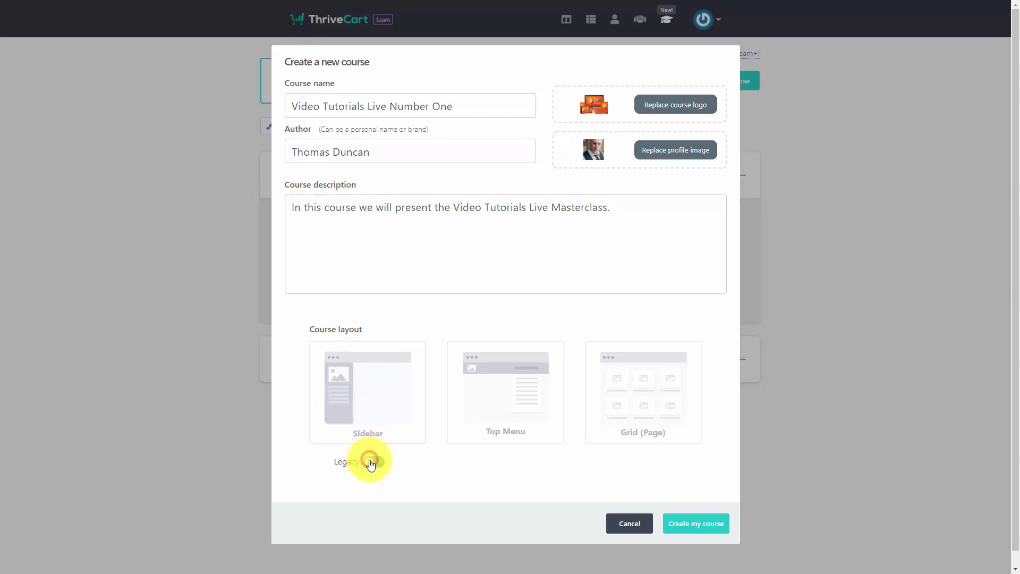
left_click(372, 463)
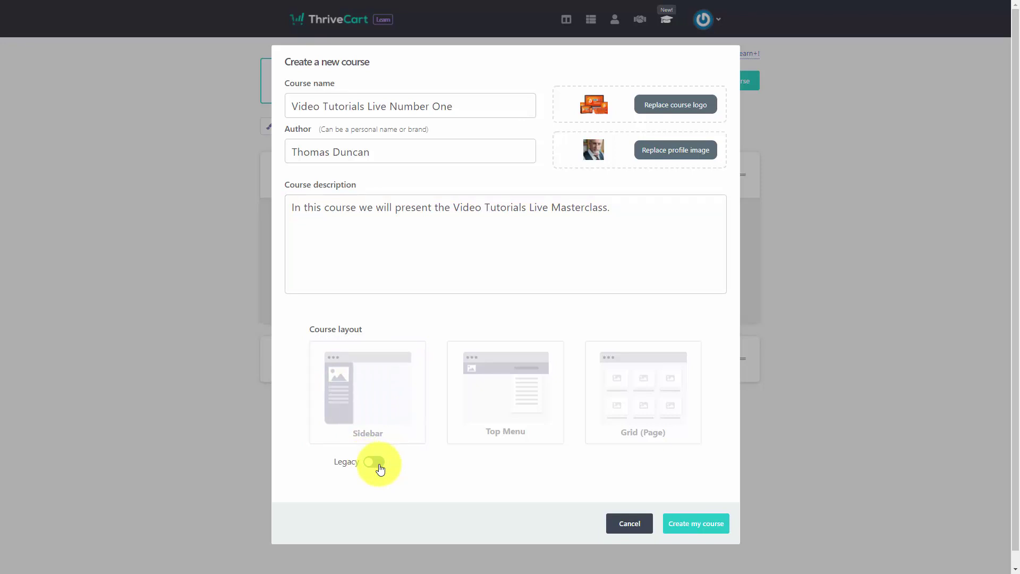
left_click(379, 465)
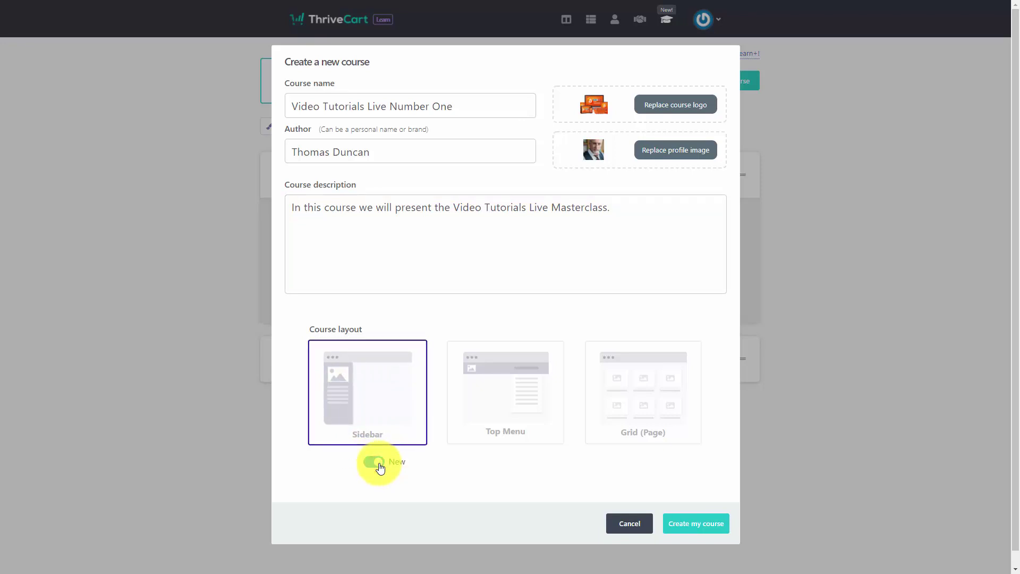
left_click(495, 397)
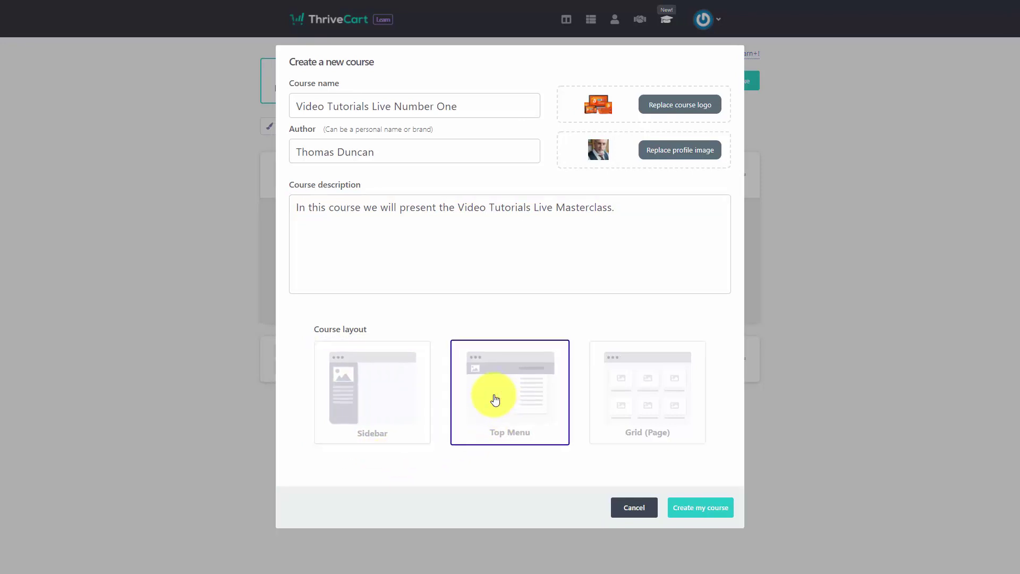
left_click(644, 400)
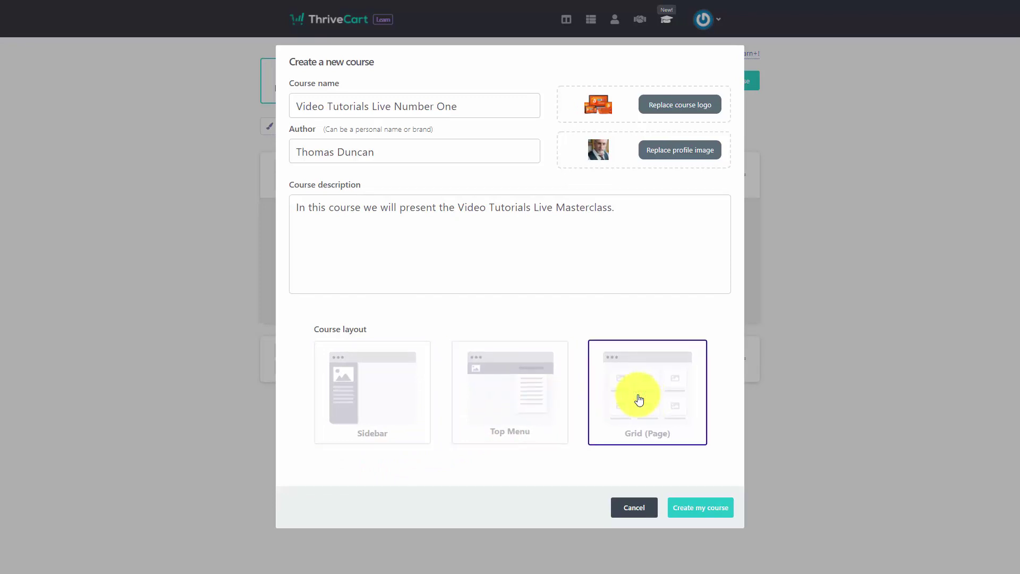
- Choose the new Sidebar layout and create the course
left_click(368, 404)
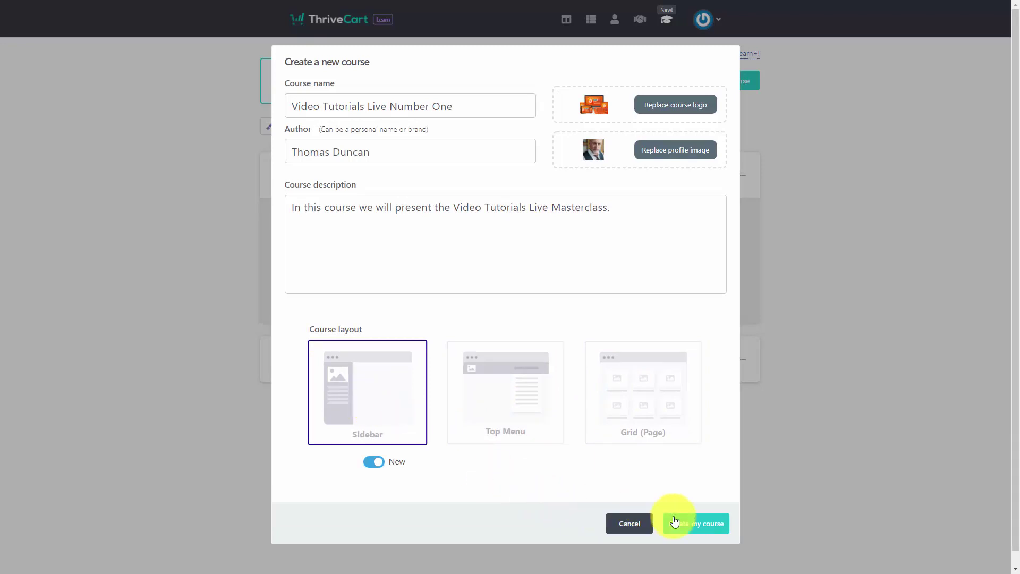
left_click(702, 530)
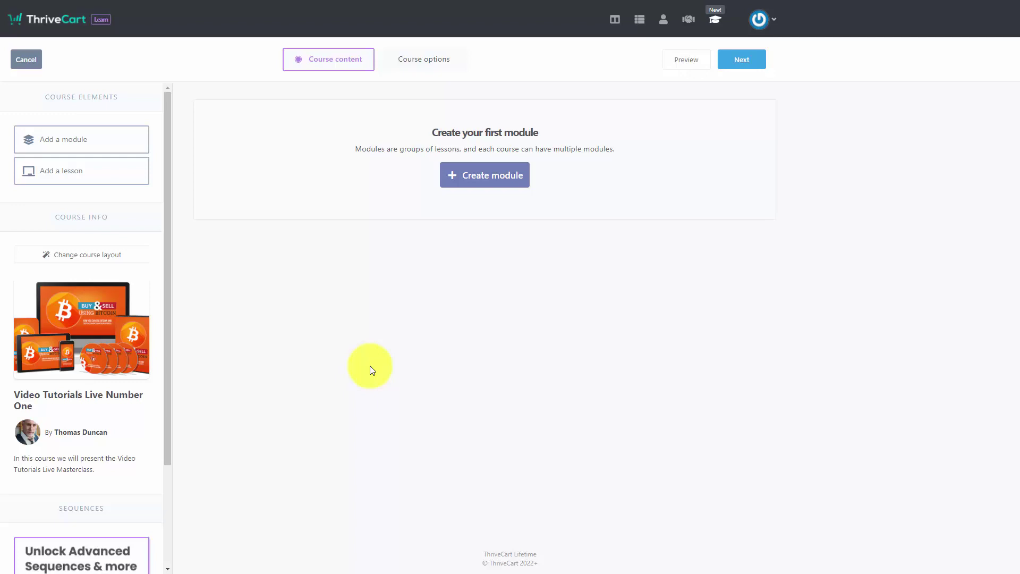
- Create the course's first module, named "Module One: Step By Step Tutorials", available to all students
left_click(474, 183)
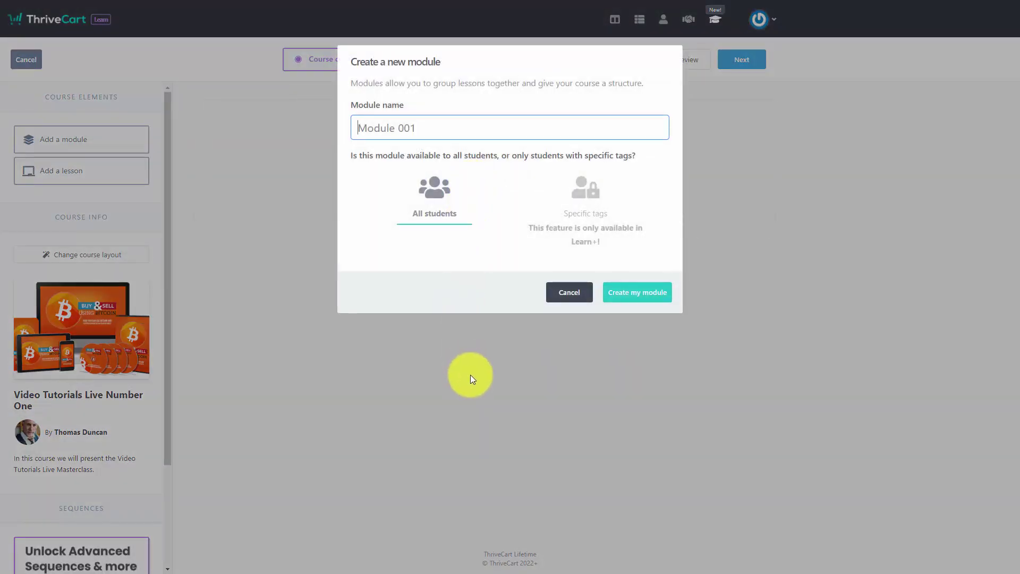
type("Module One: Step By Step Tutorials")
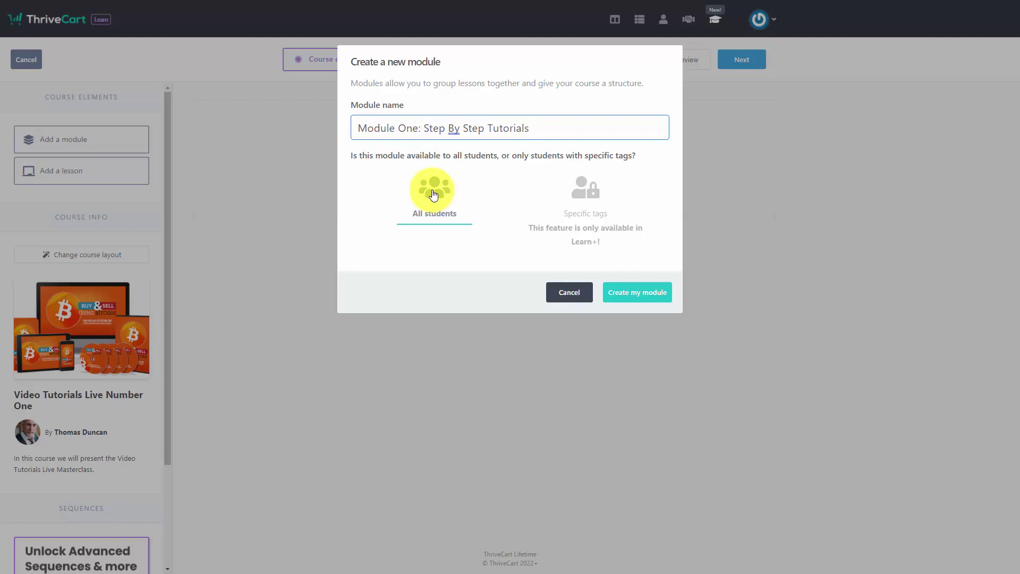
left_click(632, 293)
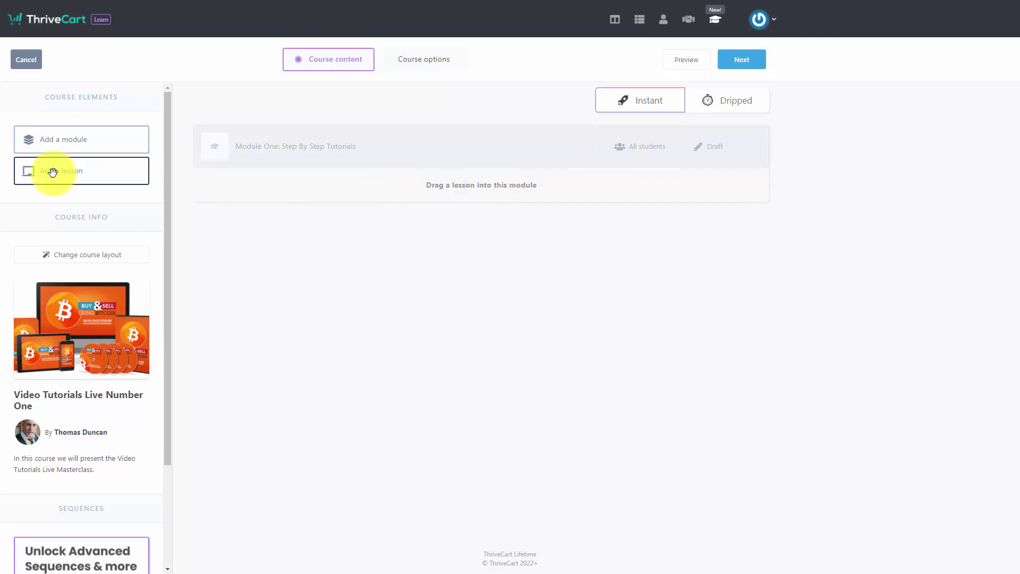
- Add a lesson named "How to Create Great Tutorials" to Module One, available to all students
left_click_drag(50, 171, 364, 182)
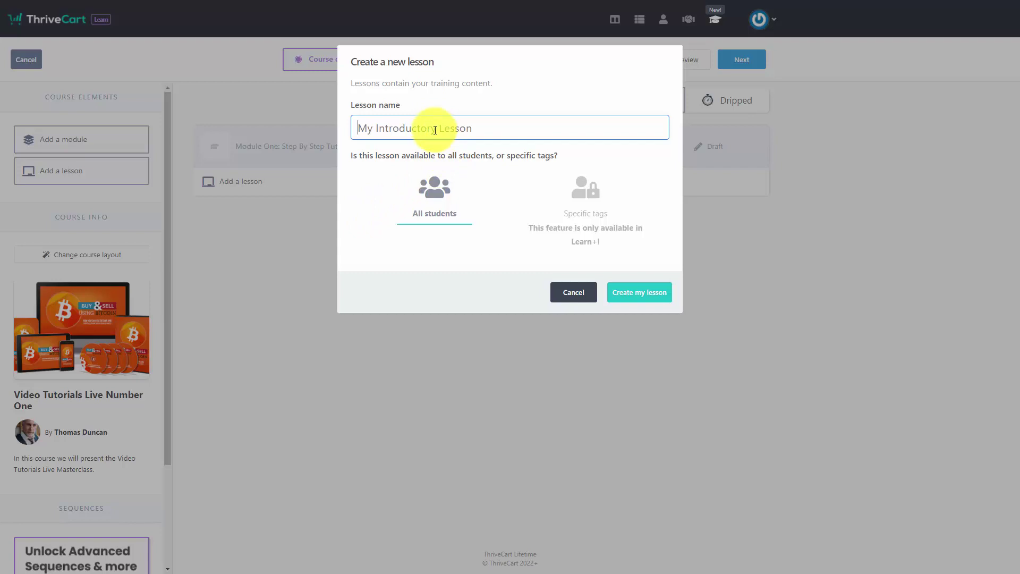
type("How to Create Great Tutorials")
left_click(623, 291)
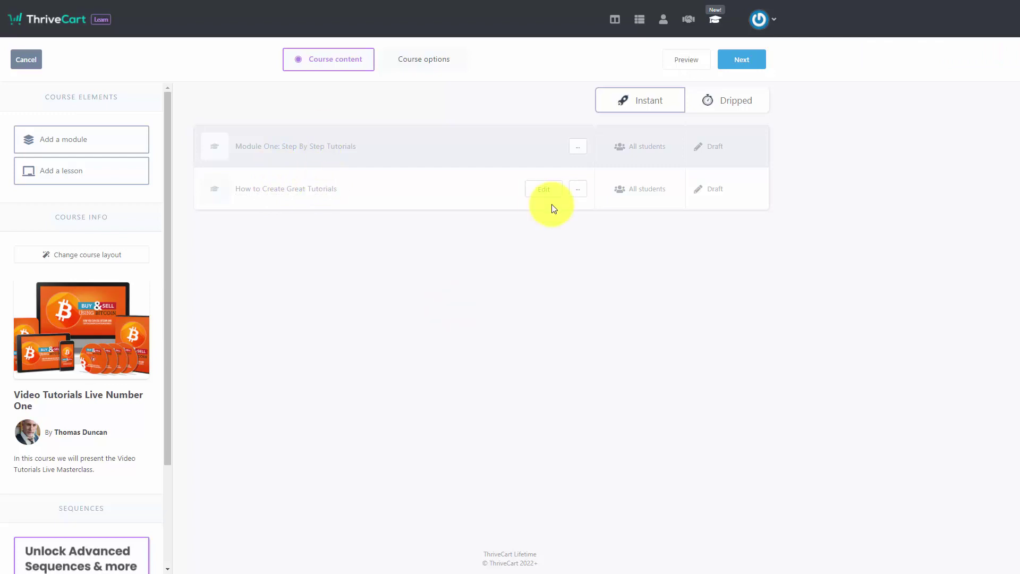
- Open the "How to Create Great Tutorials" lesson for editing and insert a Video element between its title and body paragraph
left_click(544, 190)
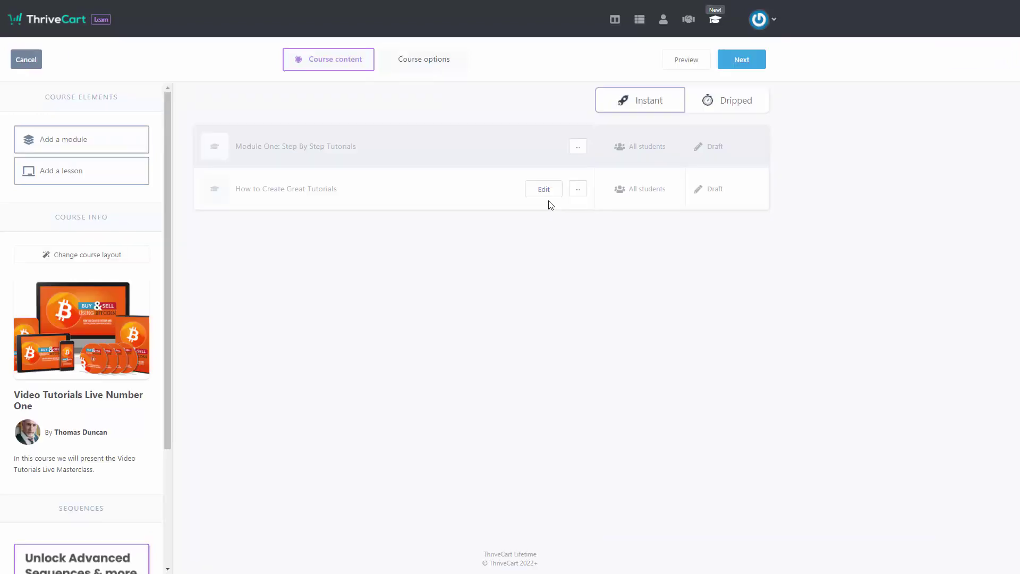
left_click(545, 193)
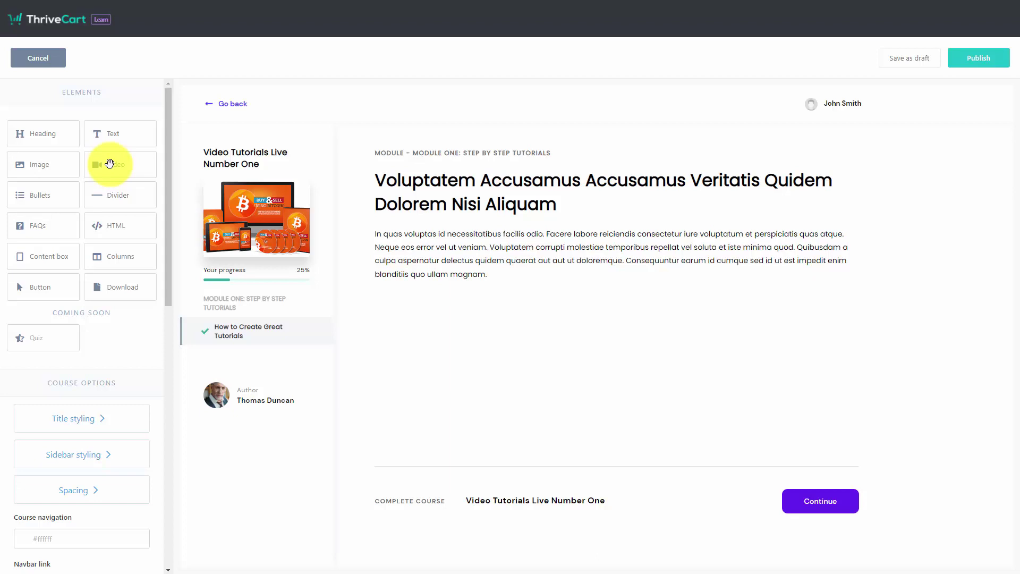
left_click_drag(109, 163, 499, 241)
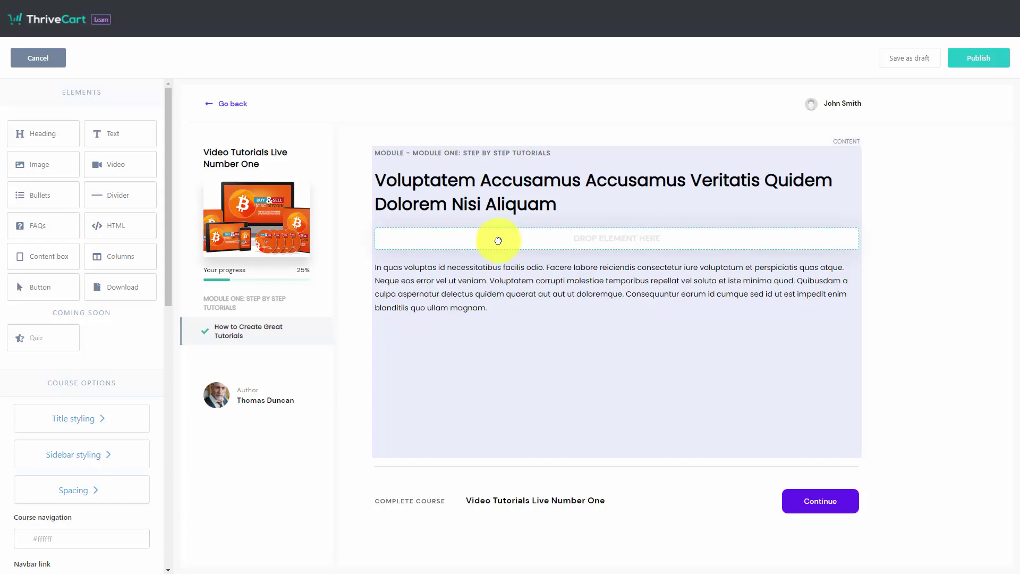
left_click_drag(499, 241, 498, 242)
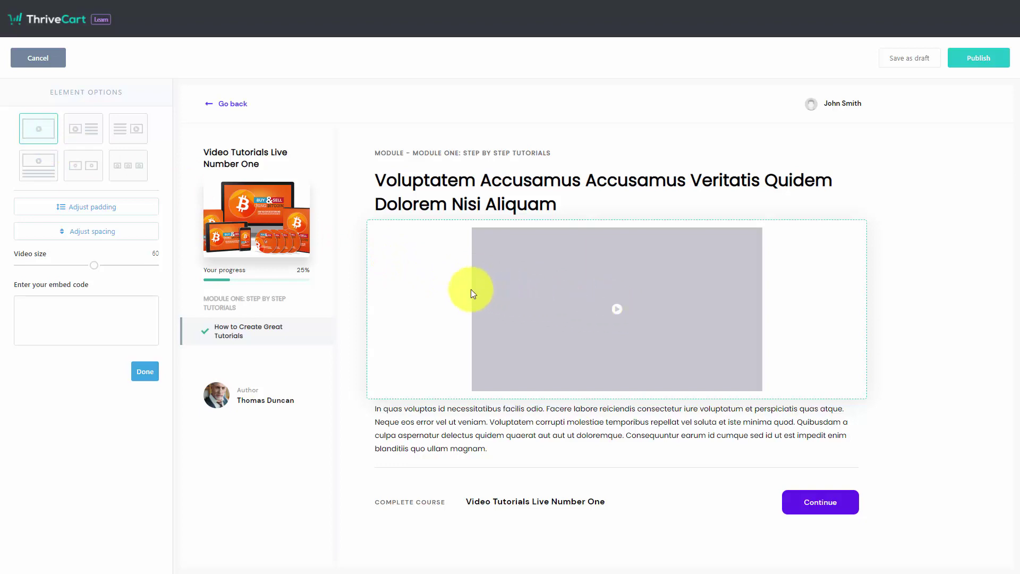
- Change the video element's layout to a video on the left with text beside it
left_click(82, 132)
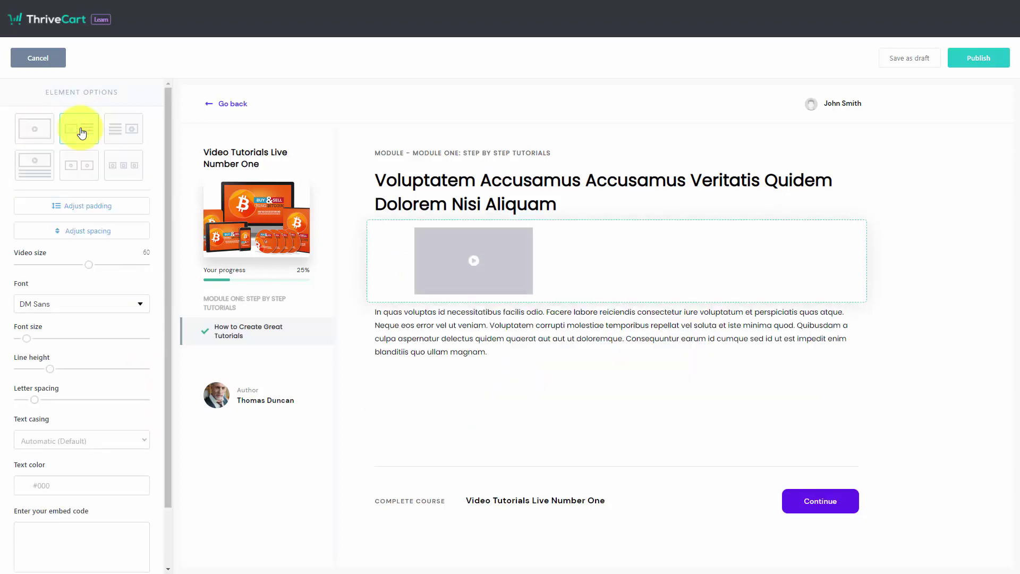
left_click(117, 136)
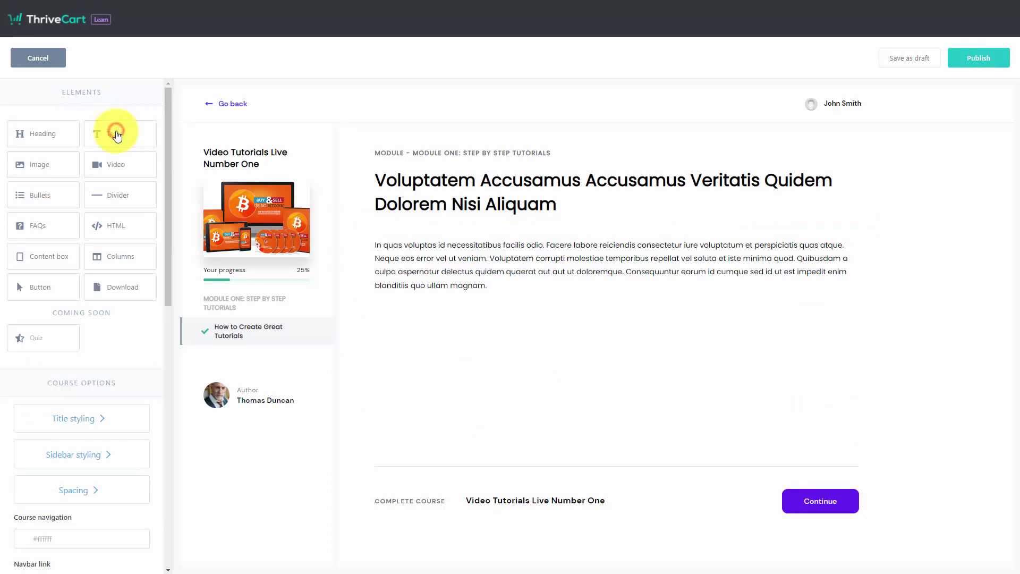
left_click(85, 138)
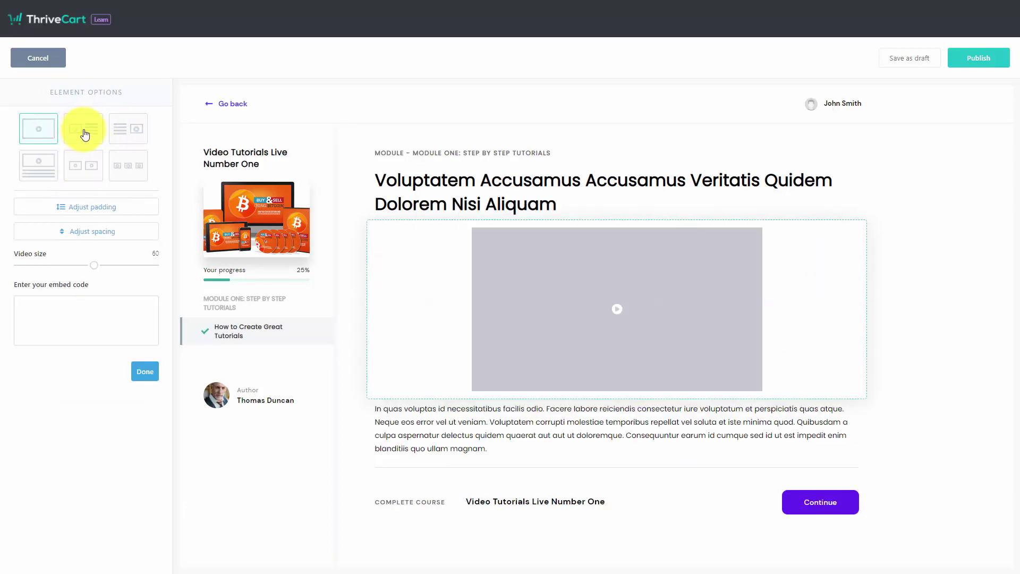
left_click(84, 135)
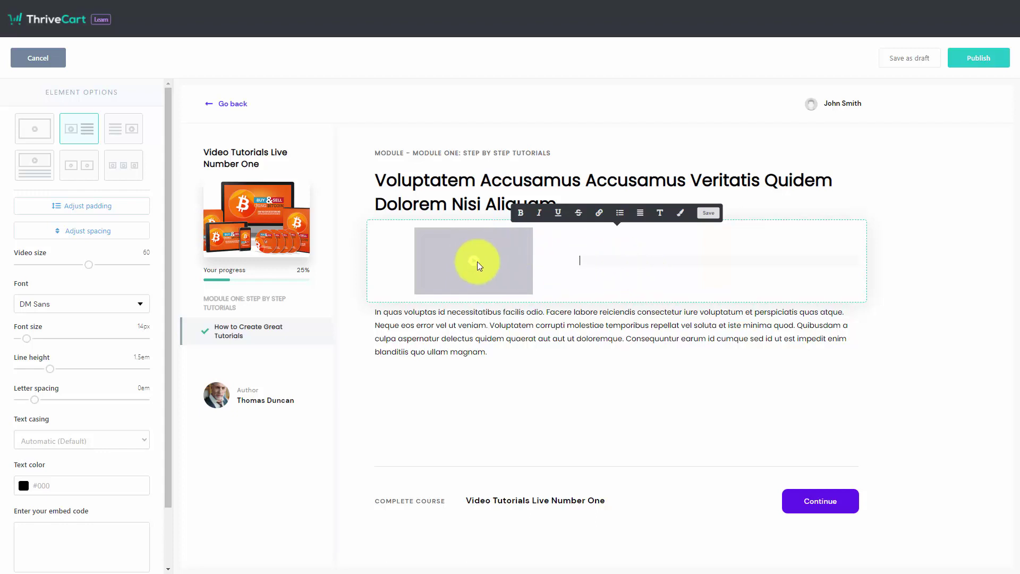
- Paste the video's iframe embed code into the video element and apply it
scroll(154, 250, "down", 2)
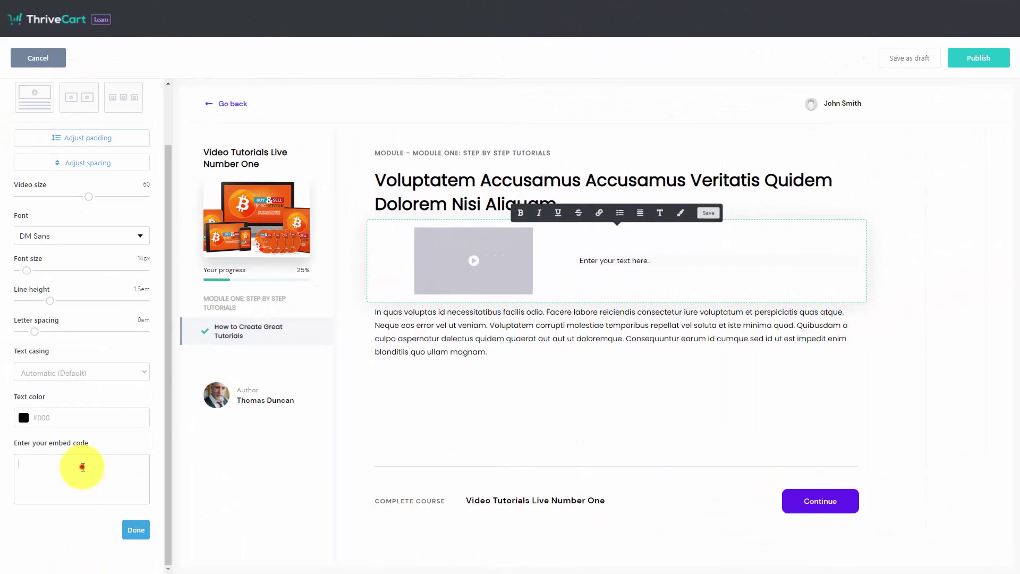
left_click(80, 468)
key("ctrl+v")
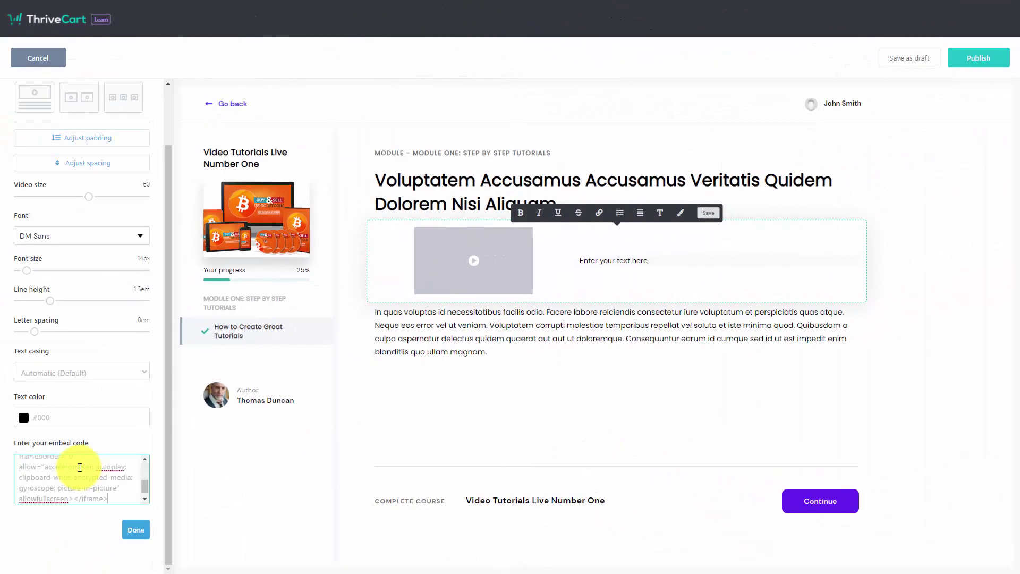
left_click(138, 537)
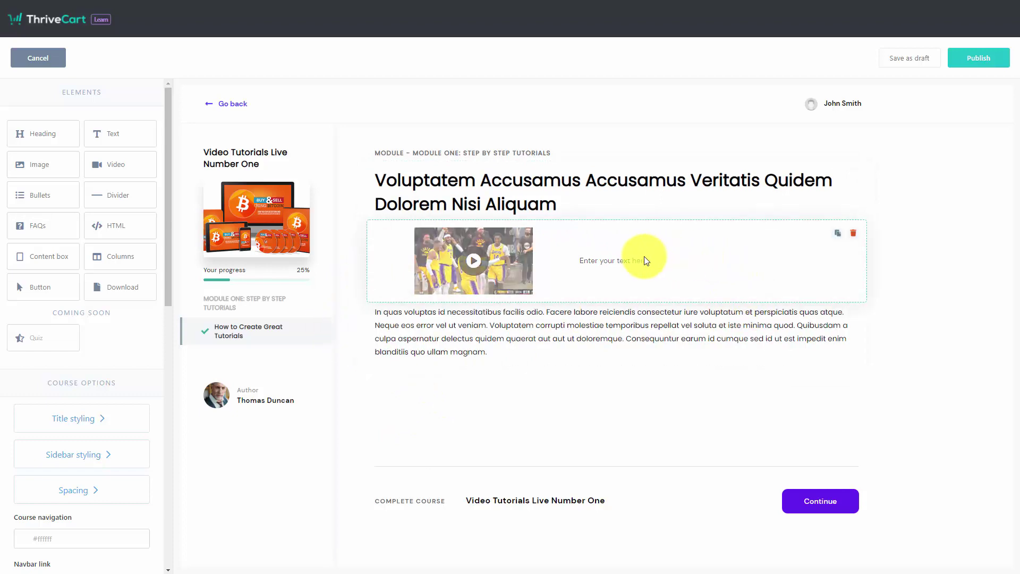
- Replace the placeholder text beside the video with "Basketball is similar to business." and save it
left_click(619, 261)
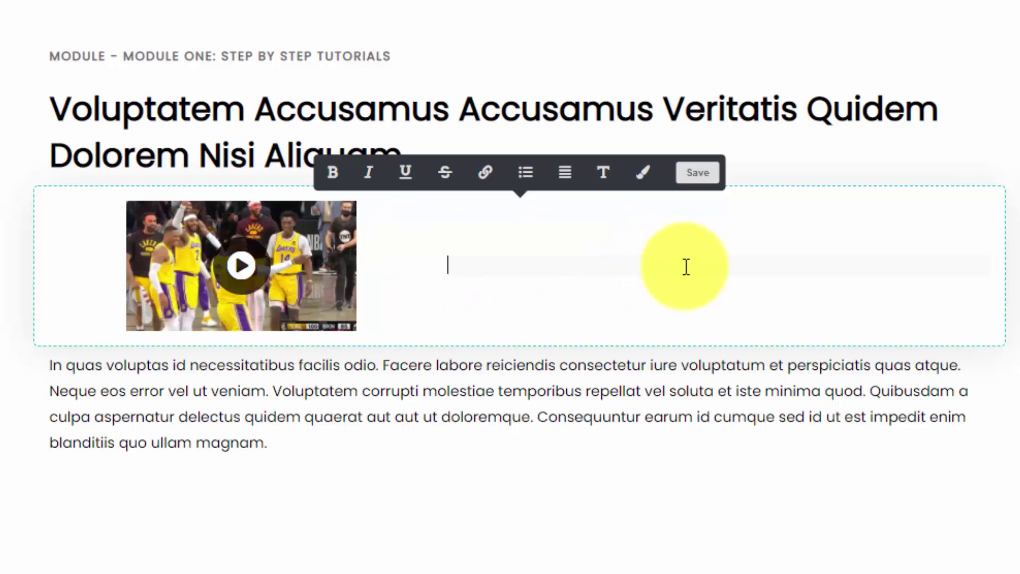
type("Basketball is similar to business.")
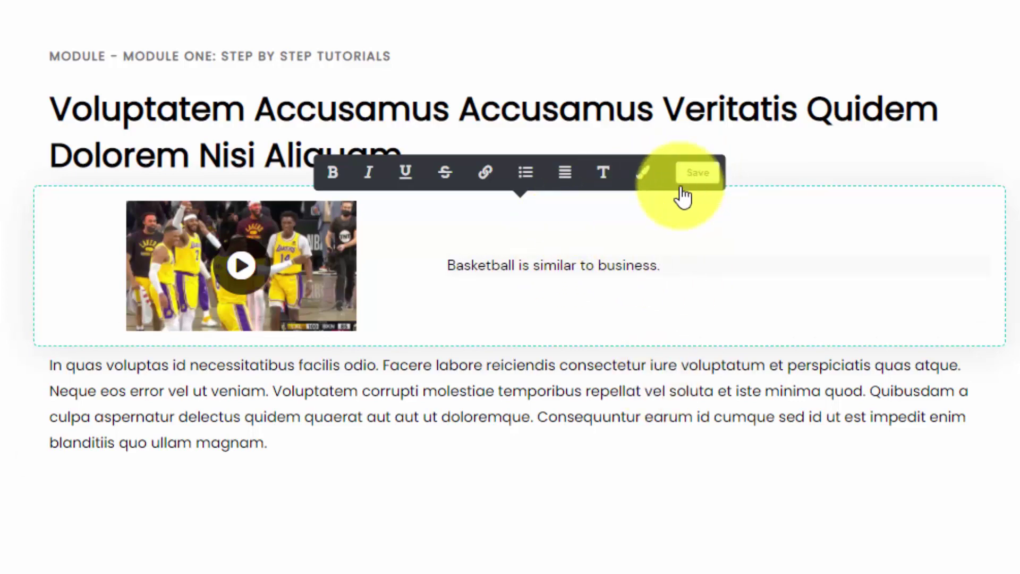
left_click(698, 175)
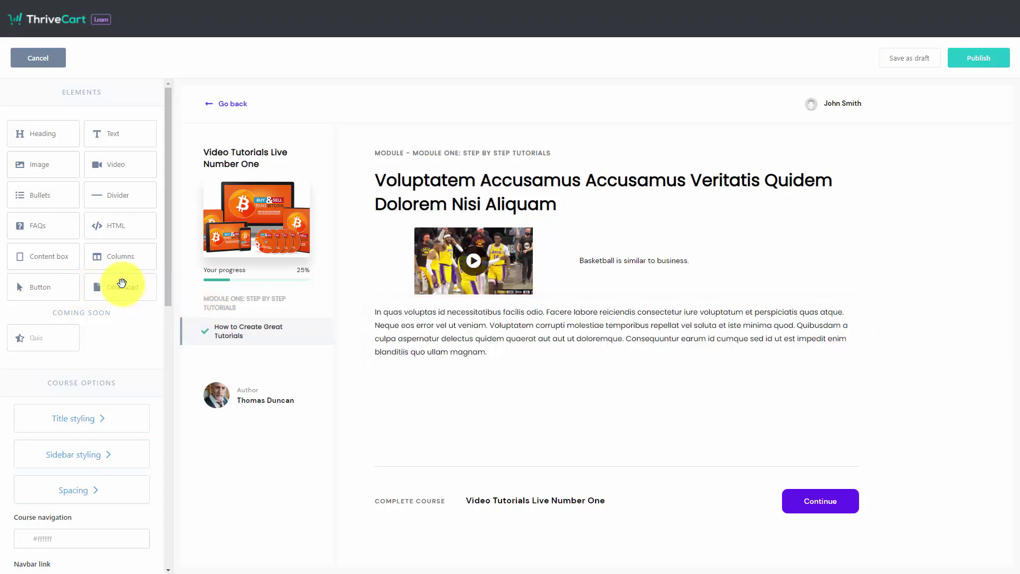
- Add a Download element below the lesson's body paragraph and paste the zip file's link as its download URL
left_click_drag(122, 283, 586, 385)
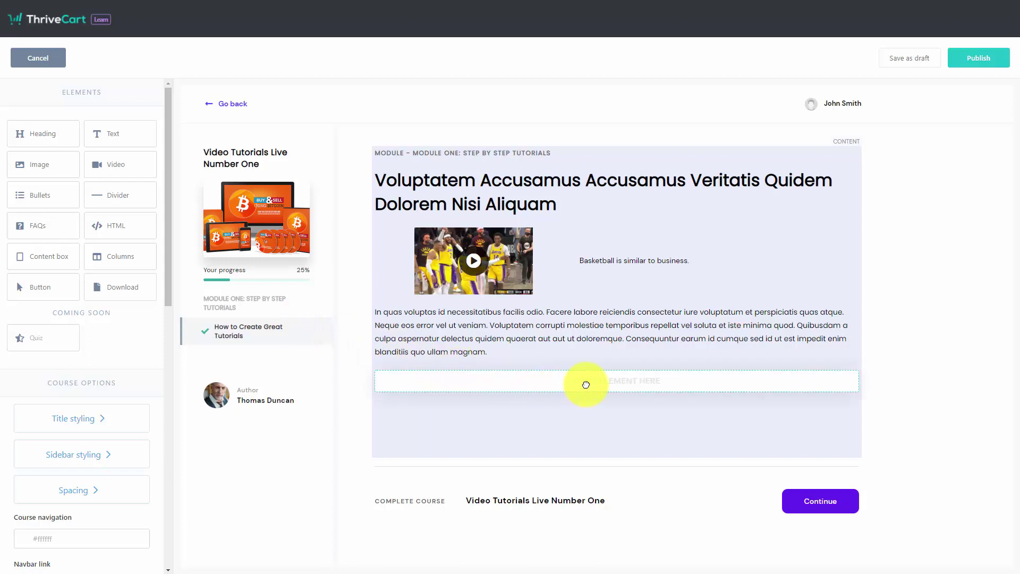
left_click_drag(586, 385, 585, 382)
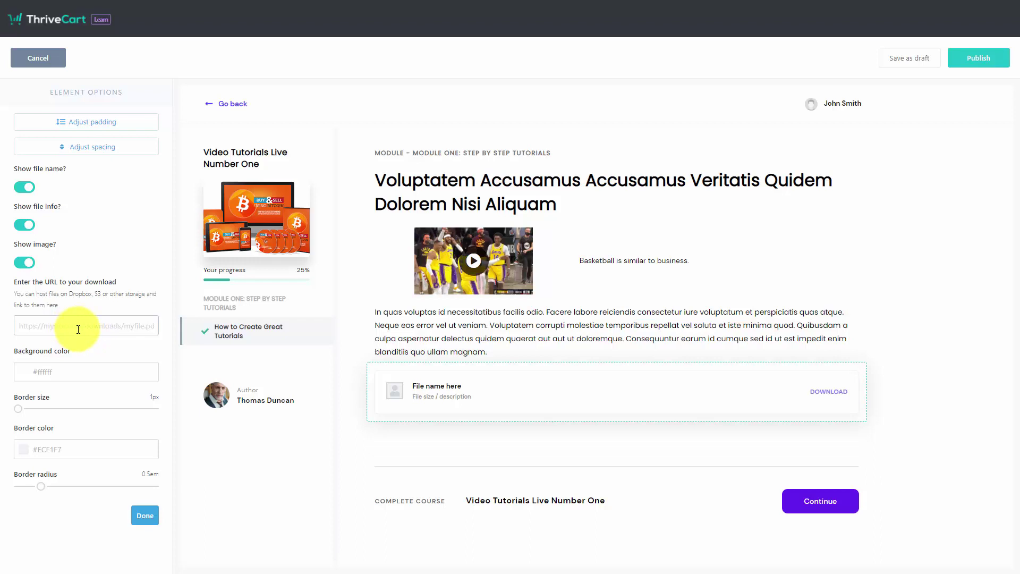
left_click(58, 325)
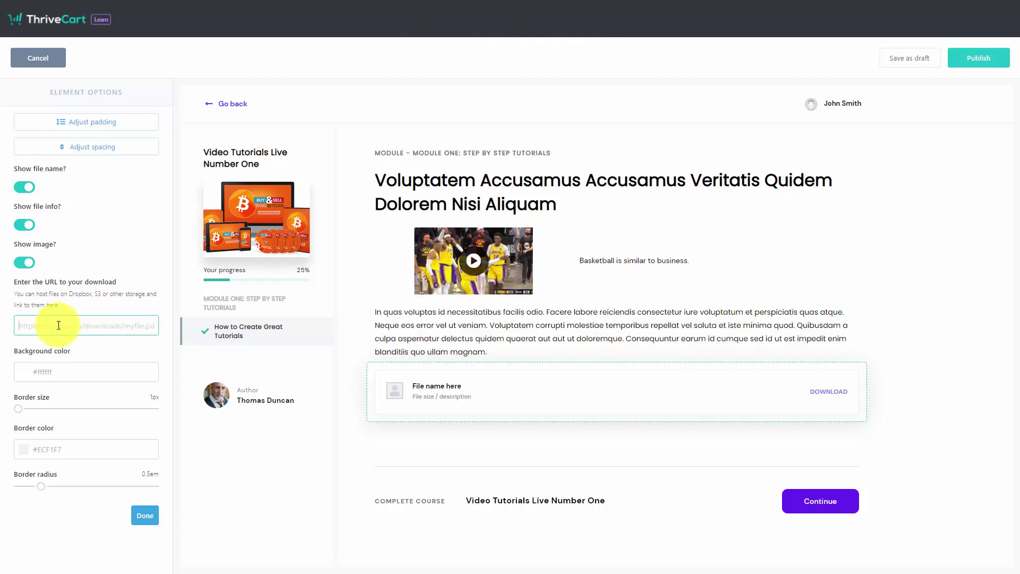
key("ctrl+v")
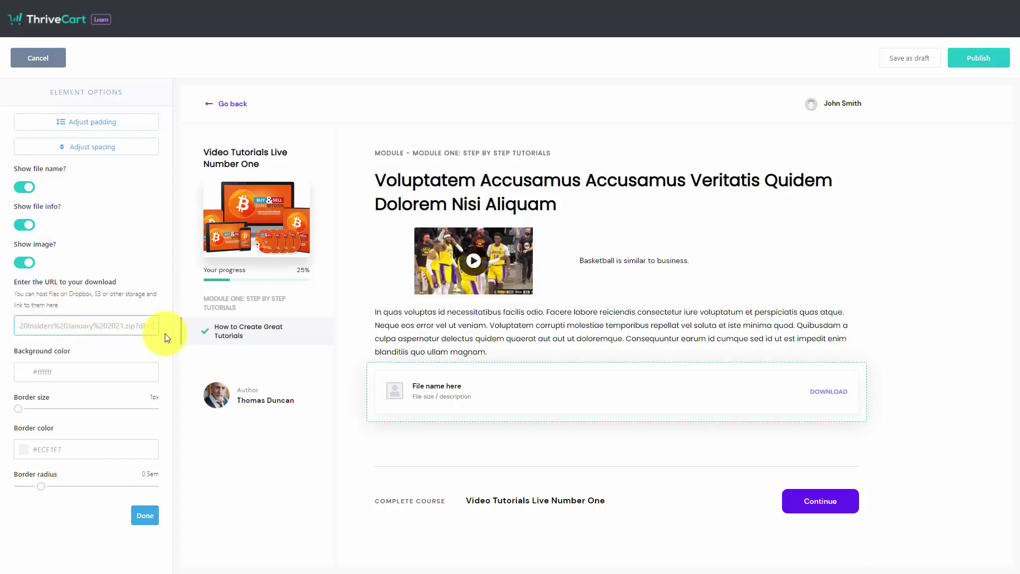
left_click(147, 517)
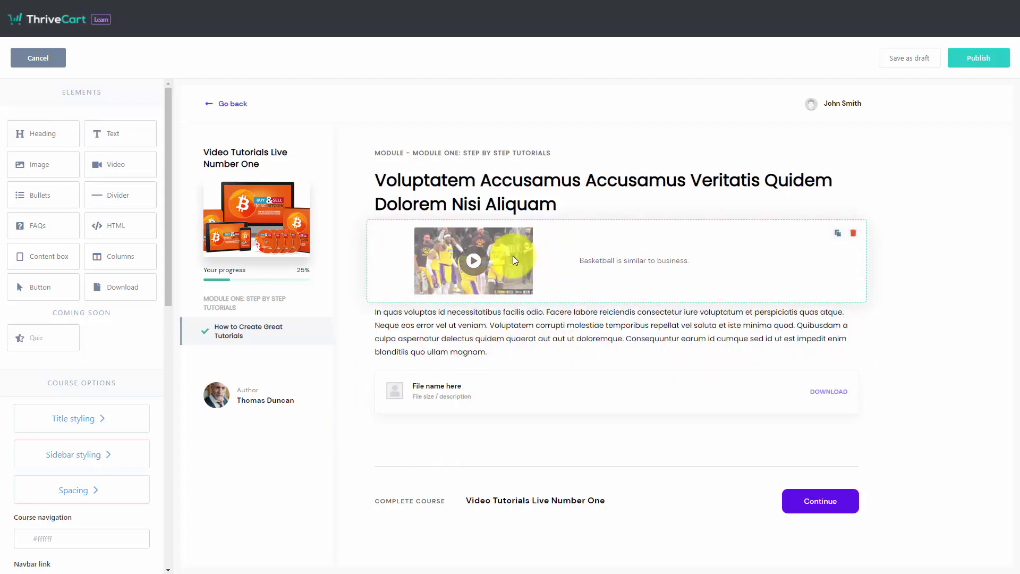
- Set the download element's file name to "Our Video Tutorial Download" and save the lesson as a draft
left_click(498, 389)
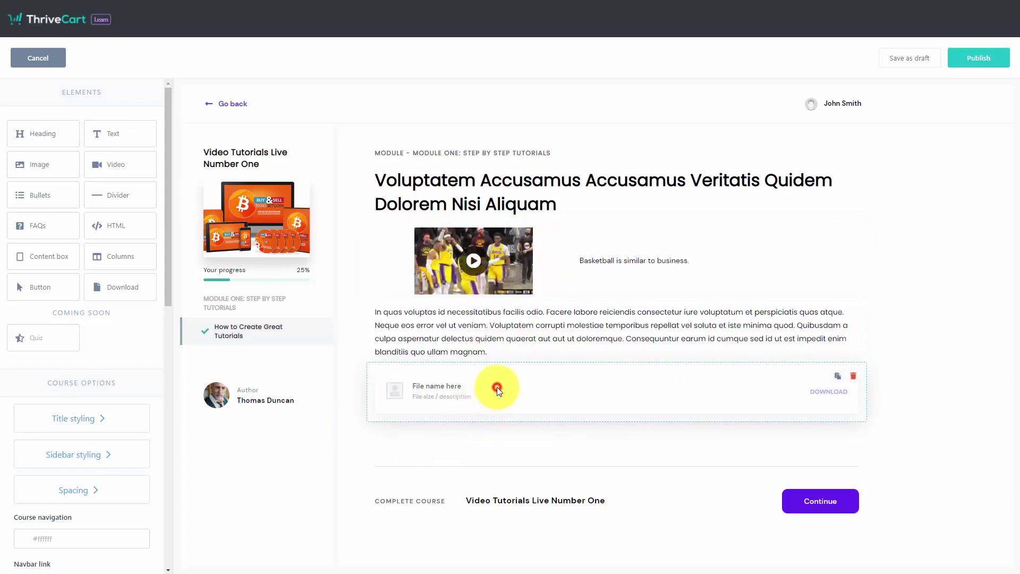
left_click(466, 386)
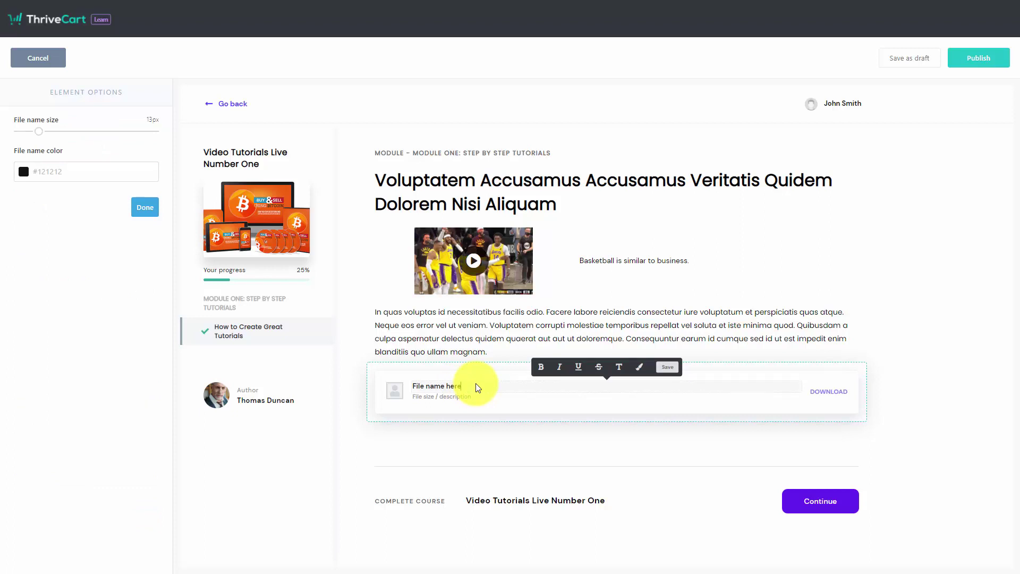
type("Our Video Tutorial Download")
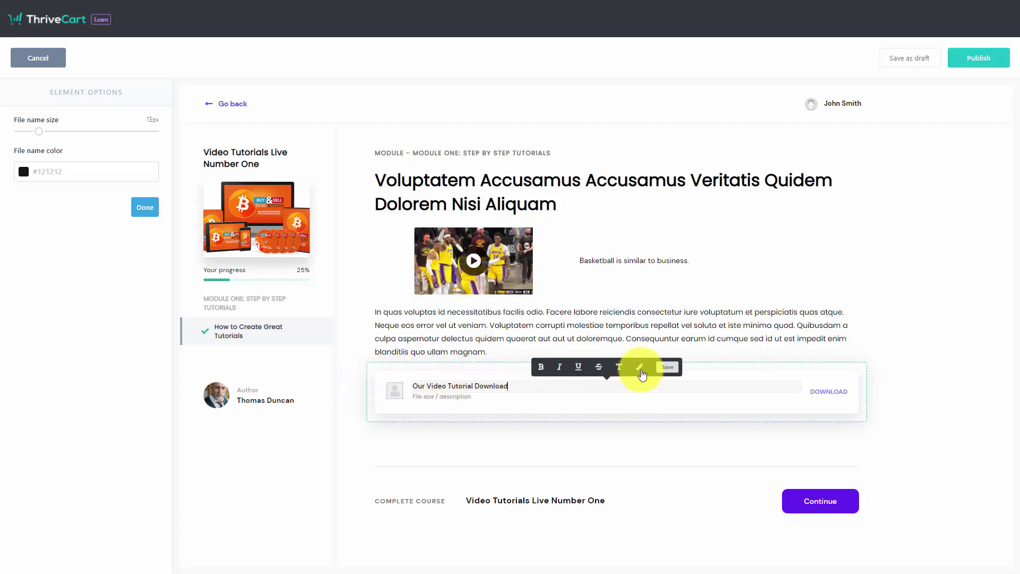
left_click(666, 369)
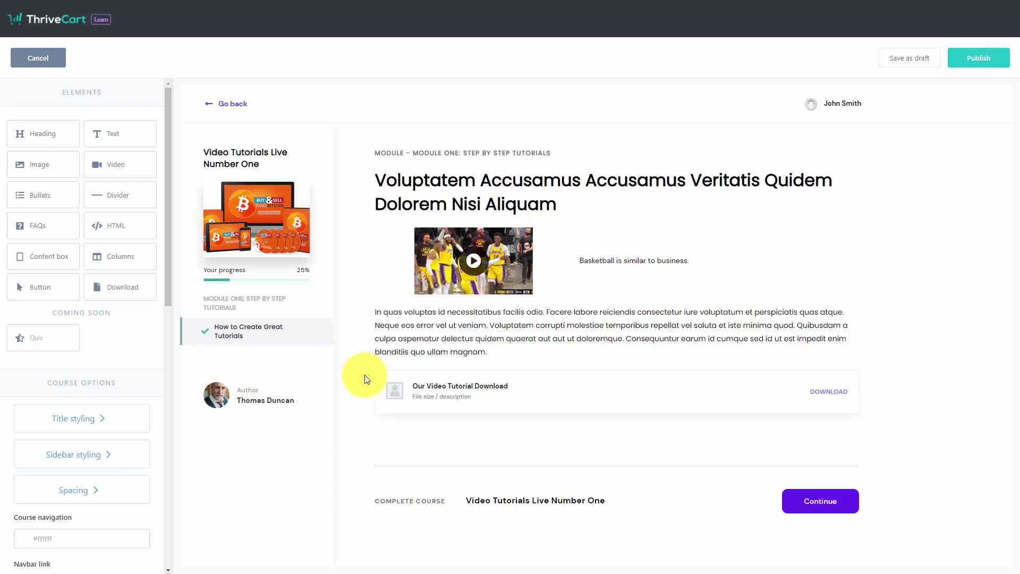
left_click(902, 60)
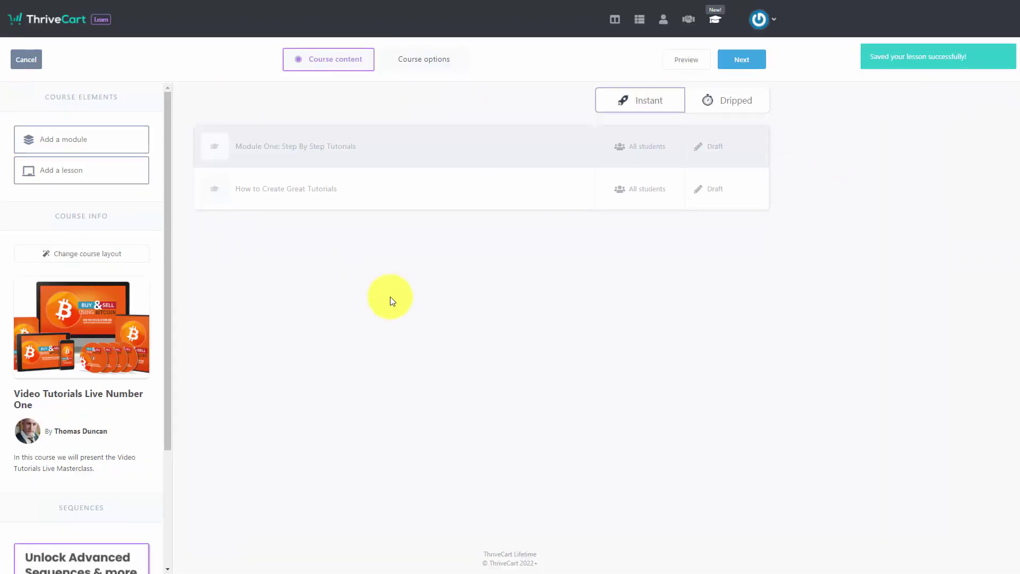